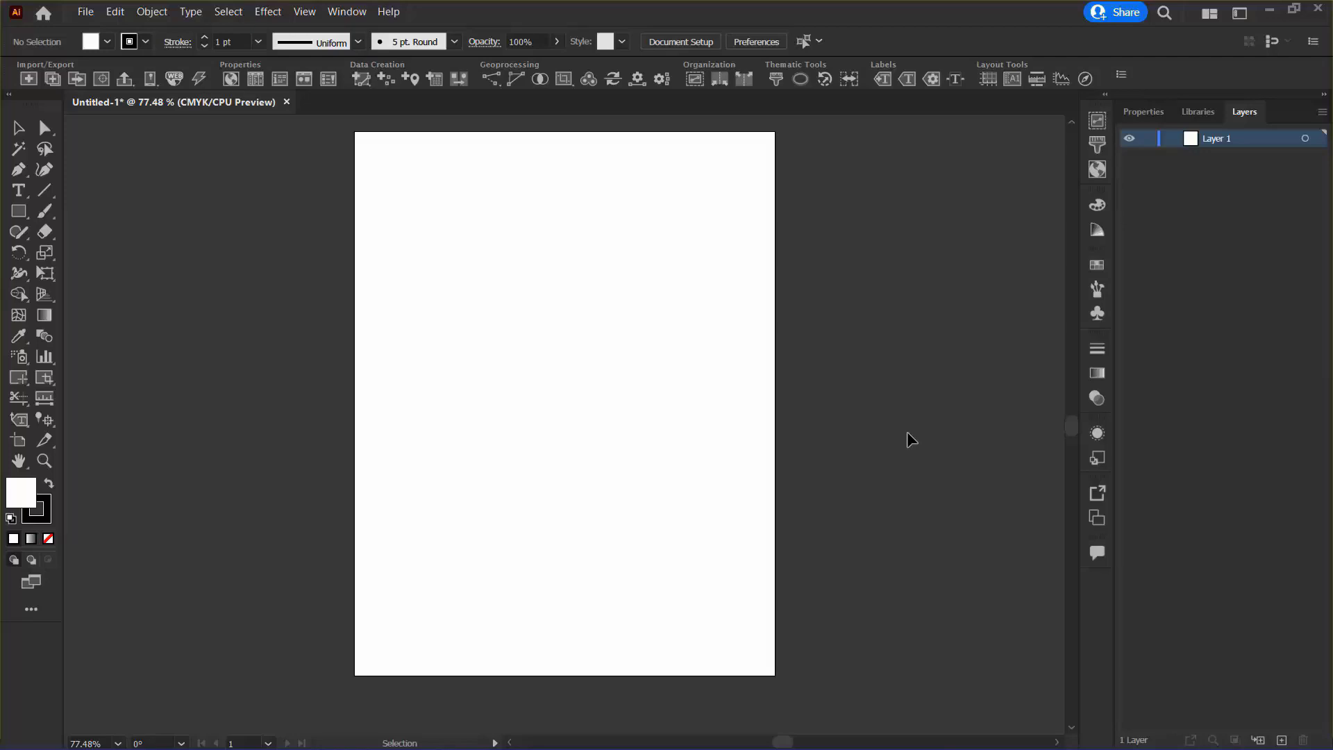
Import the fsatoronto.mif MapInfo dataset through MAPublisher Import with Advanced options enabled.
left_click(28, 79)
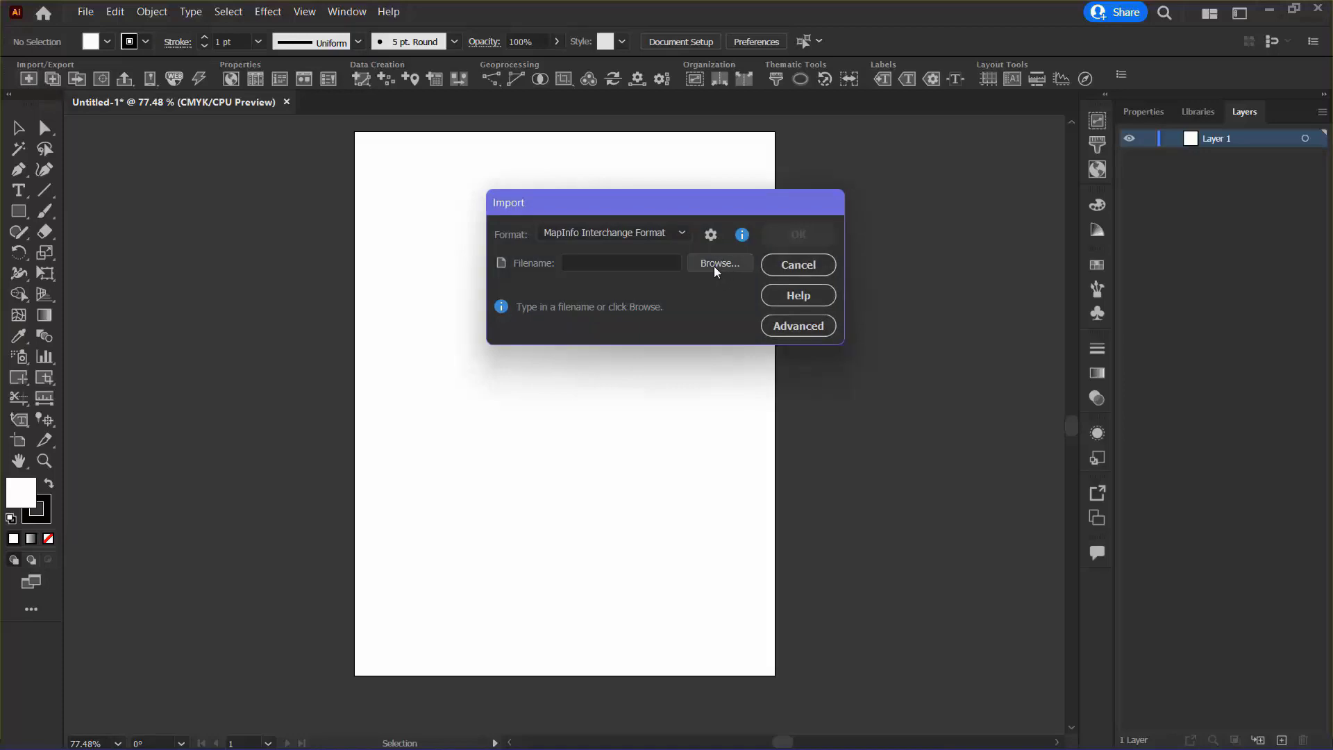
left_click(709, 262)
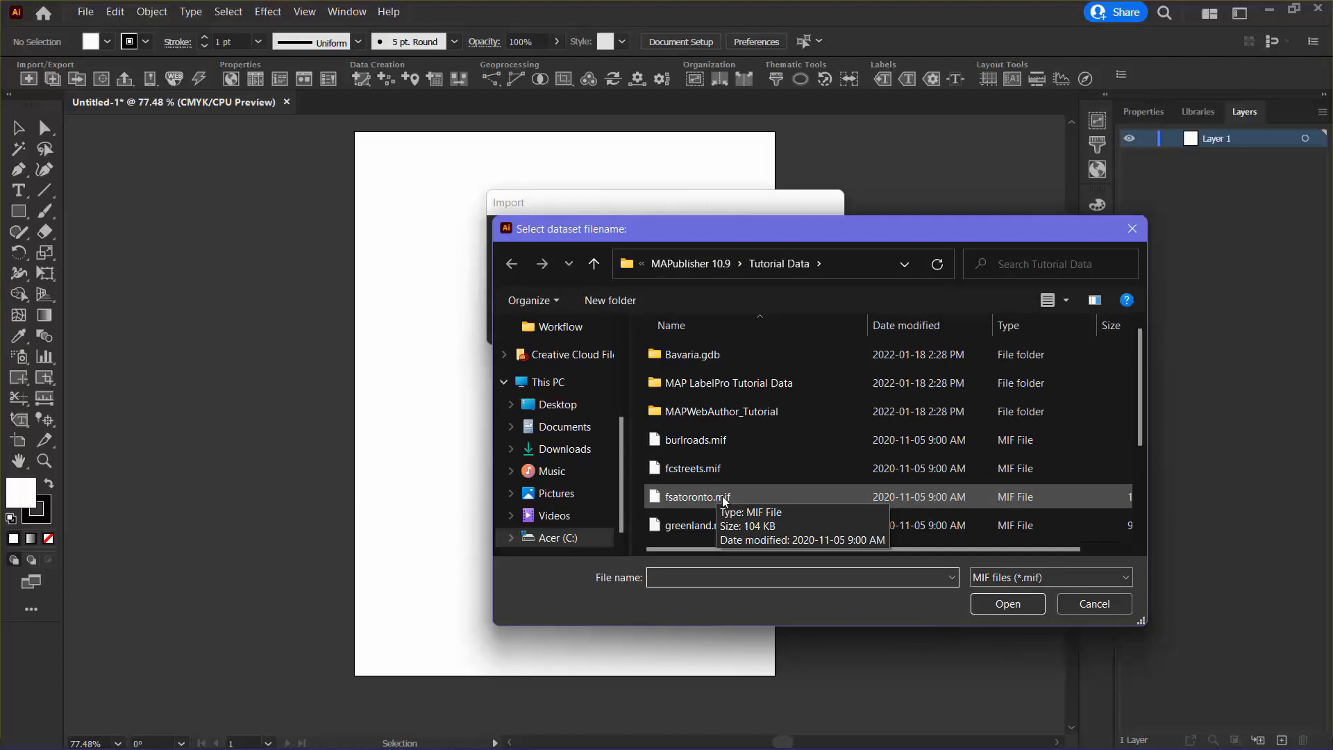
left_click(727, 498)
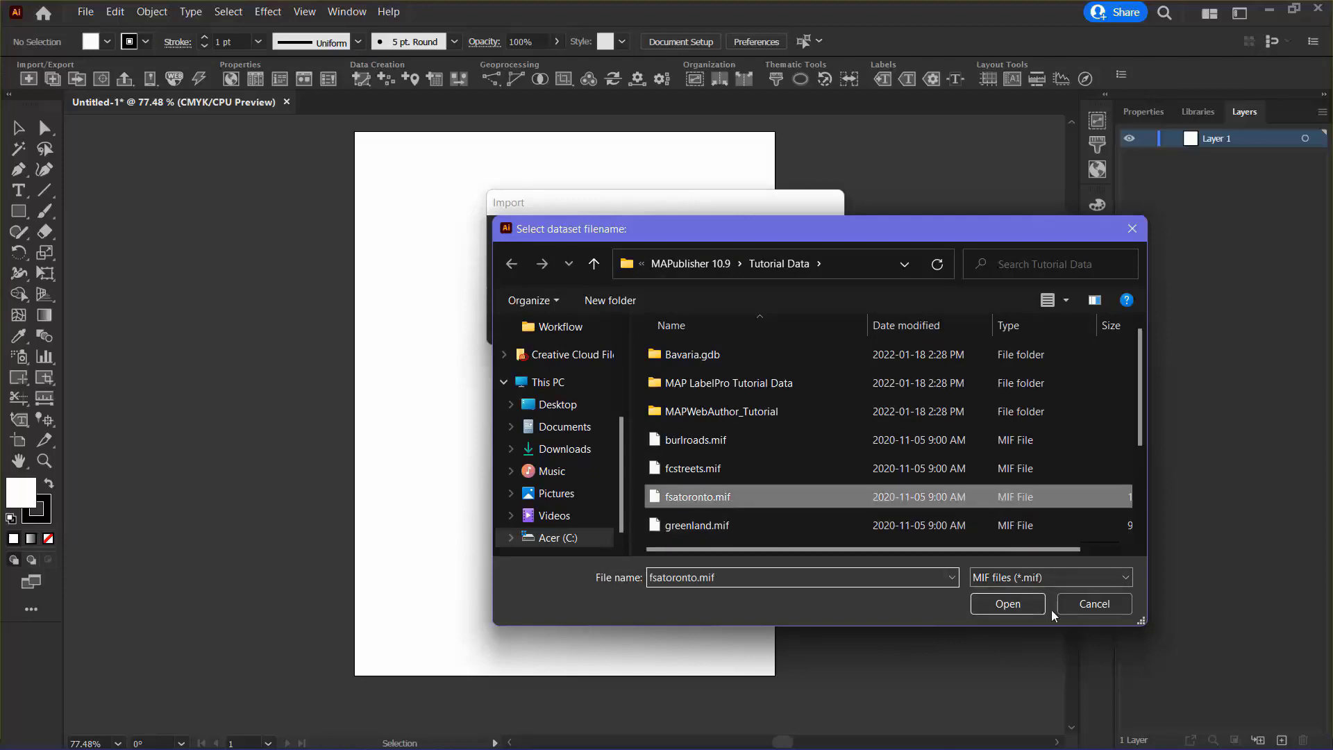
left_click(996, 604)
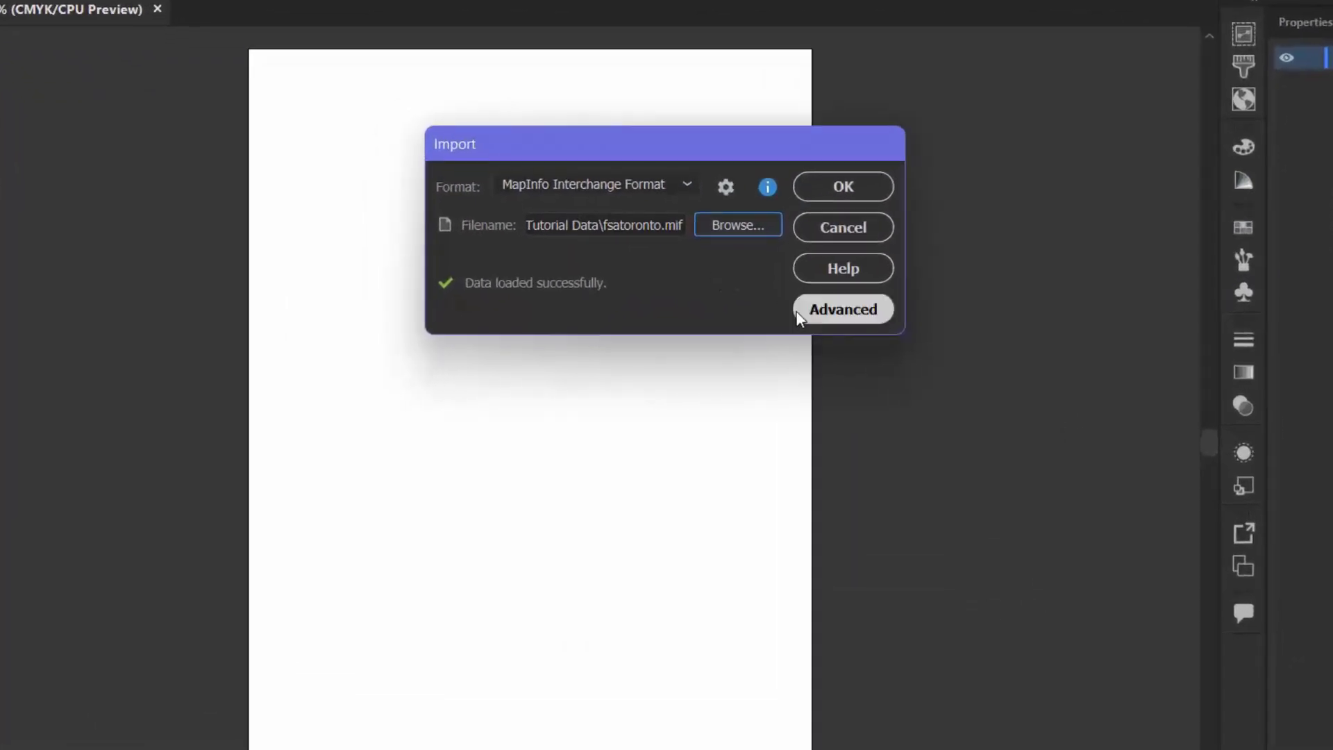
left_click(837, 313)
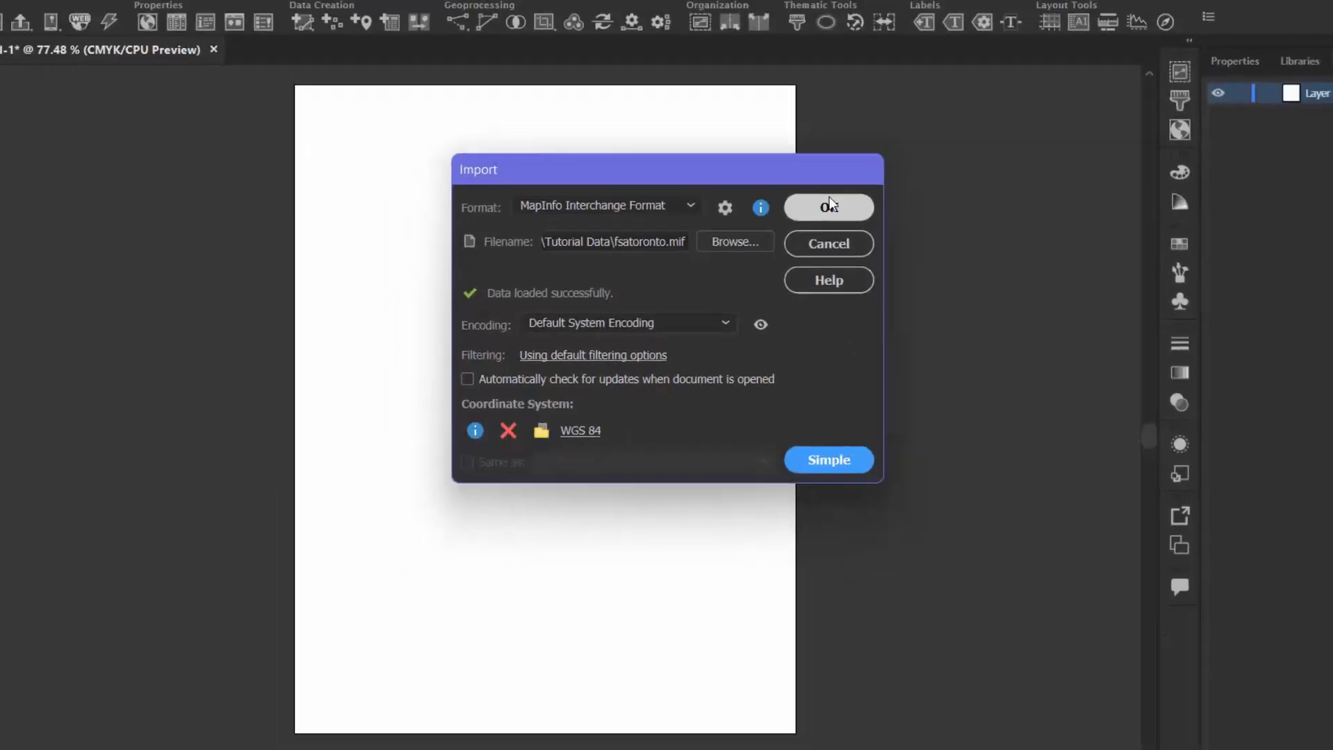
left_click(845, 191)
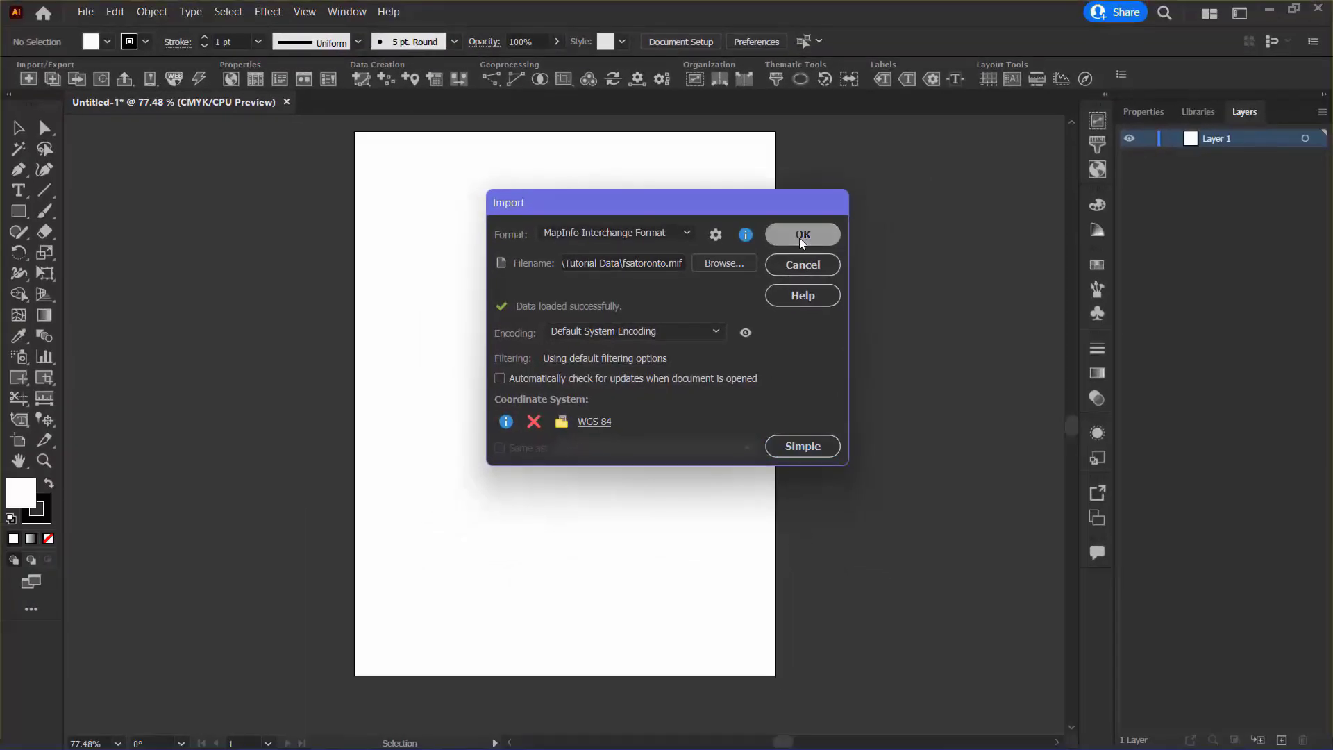
Deselect the imported outlines and rename the fsatoronto map view to 'Postal Code Zones'.
left_click(800, 237)
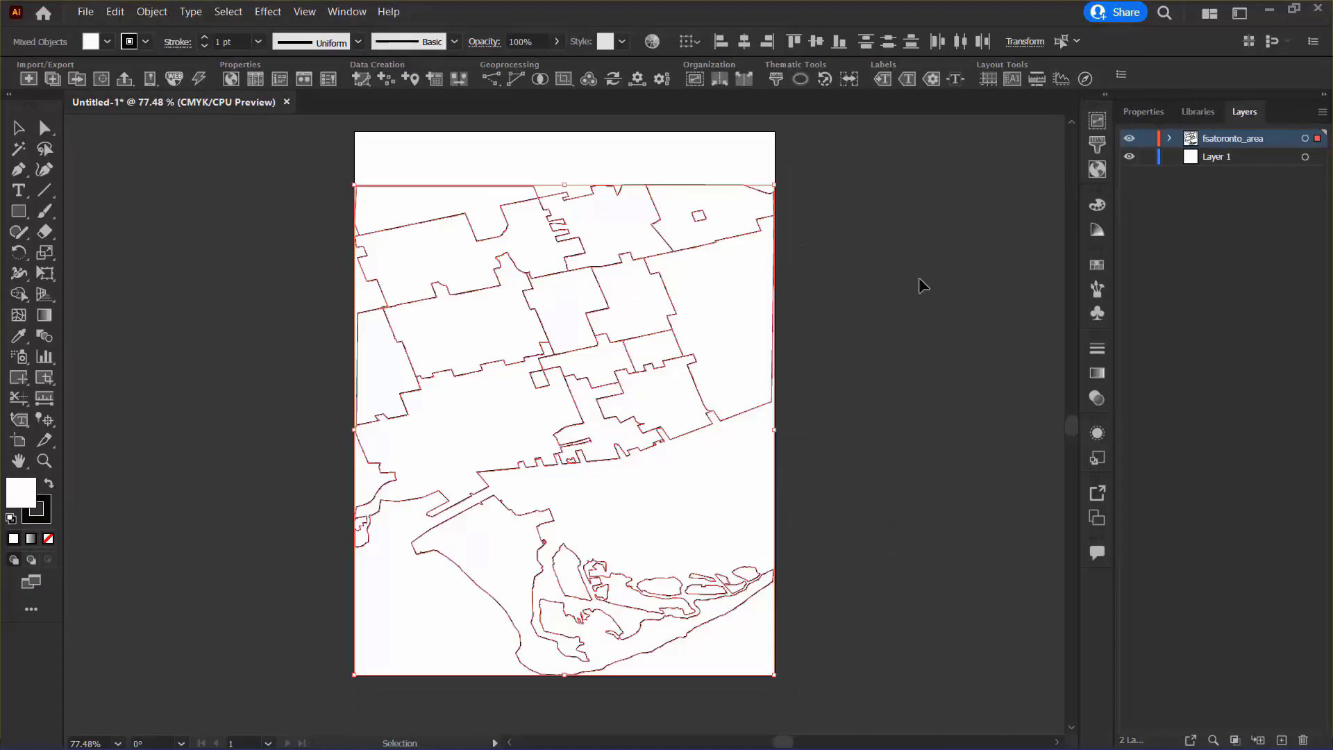
left_click(915, 302)
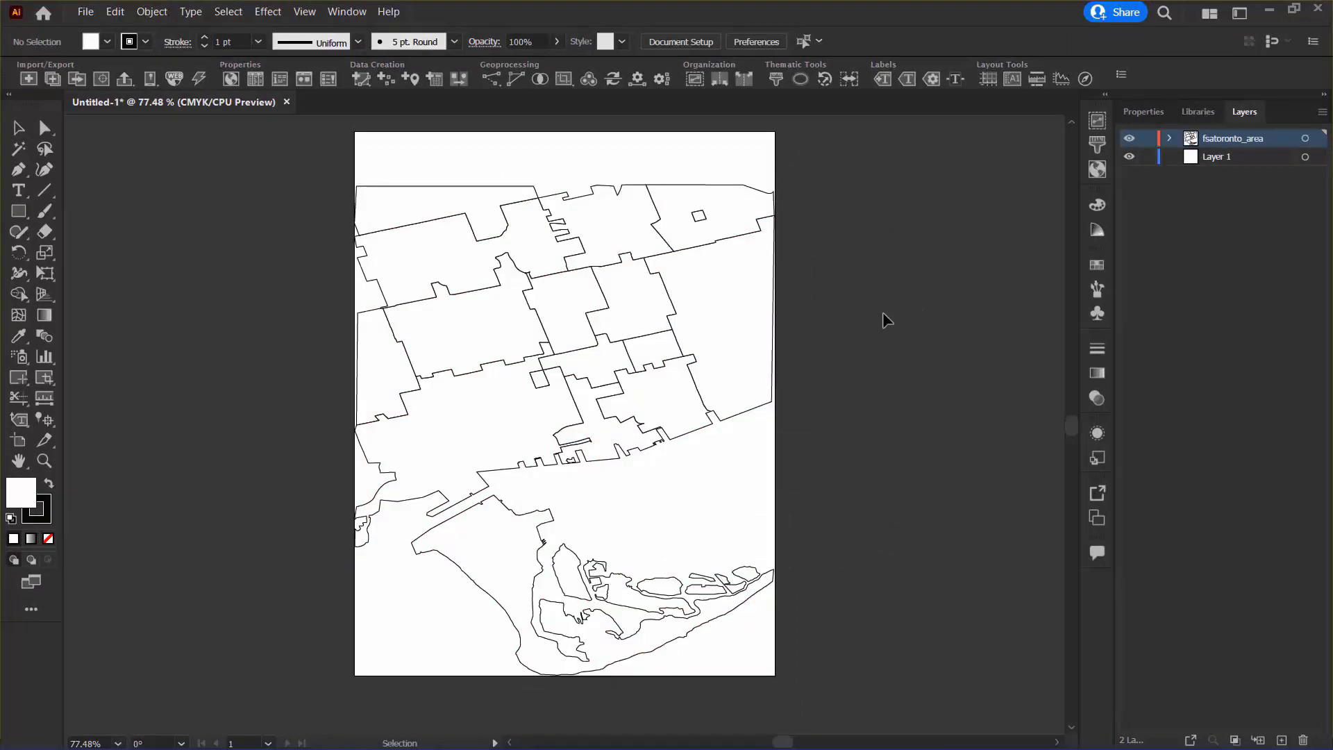
left_click(1096, 169)
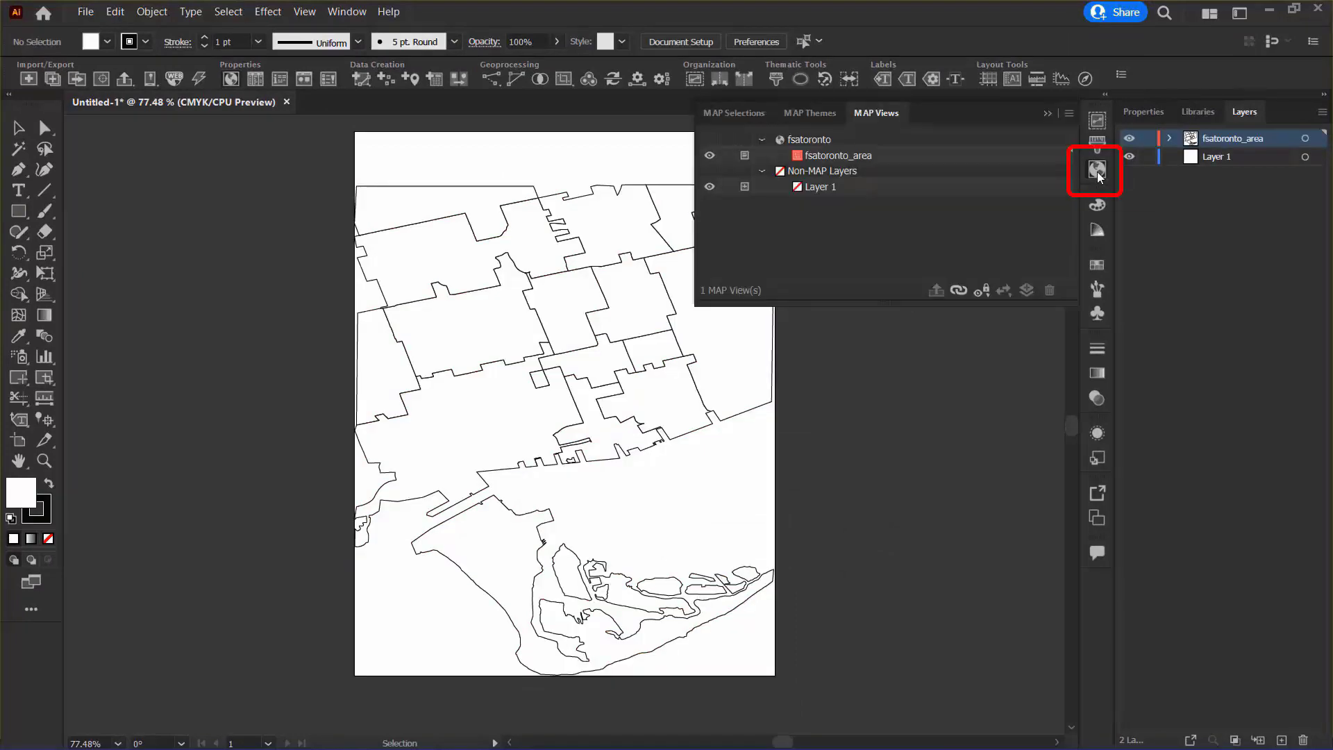
double_click(830, 143)
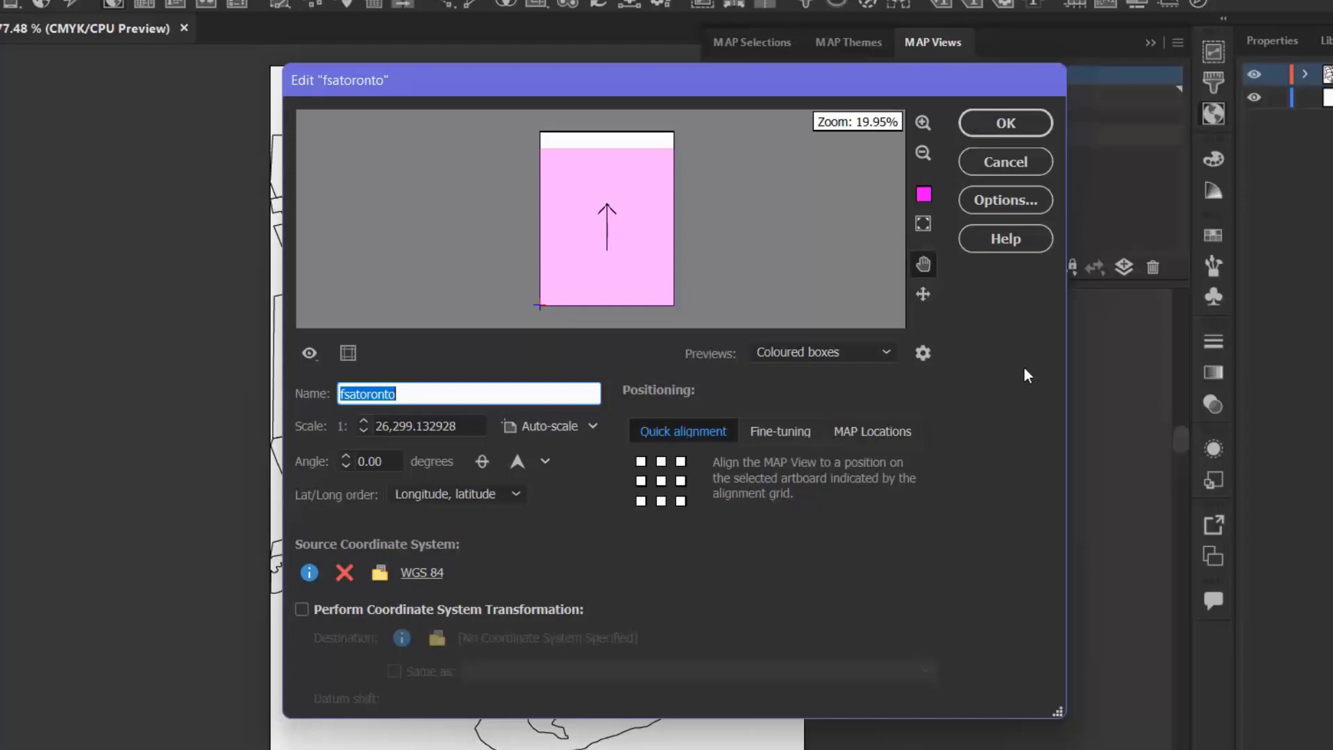
left_click(423, 394)
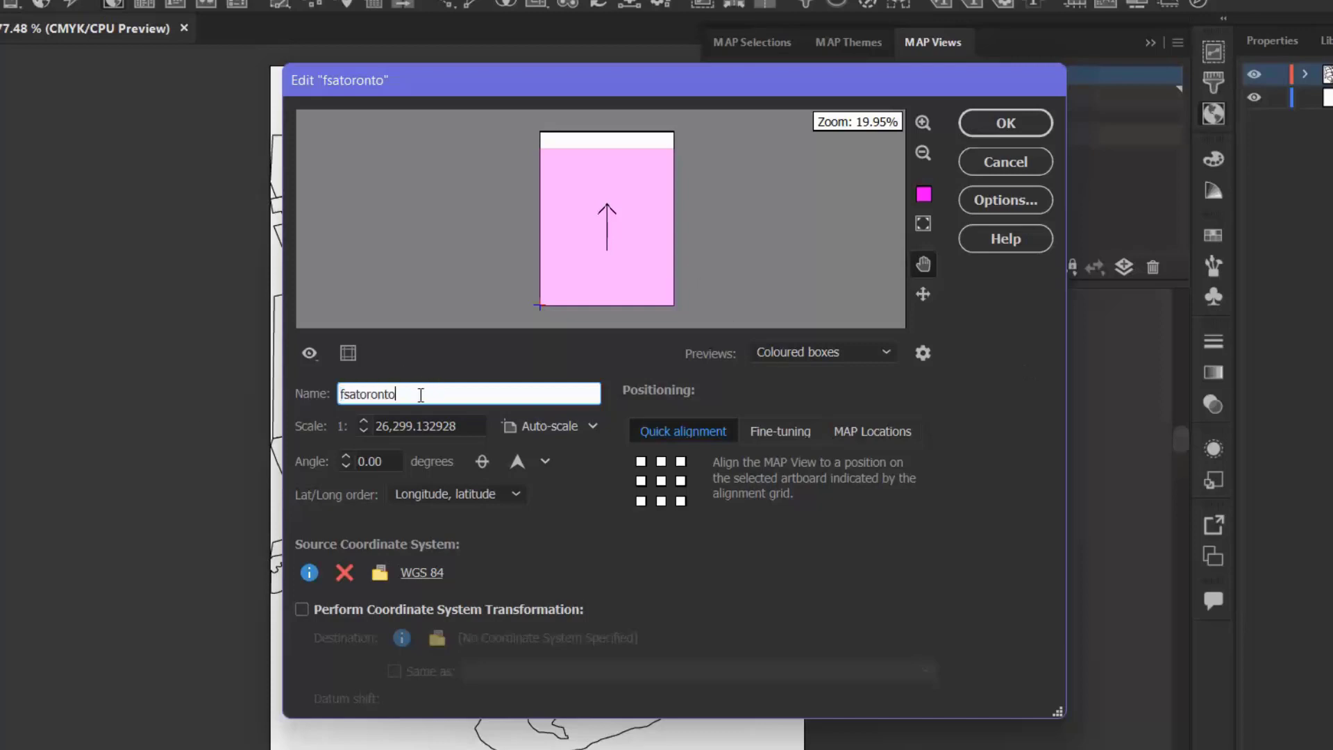
key("Home")
key("ctrl+a")
type("Postal Code Zones")
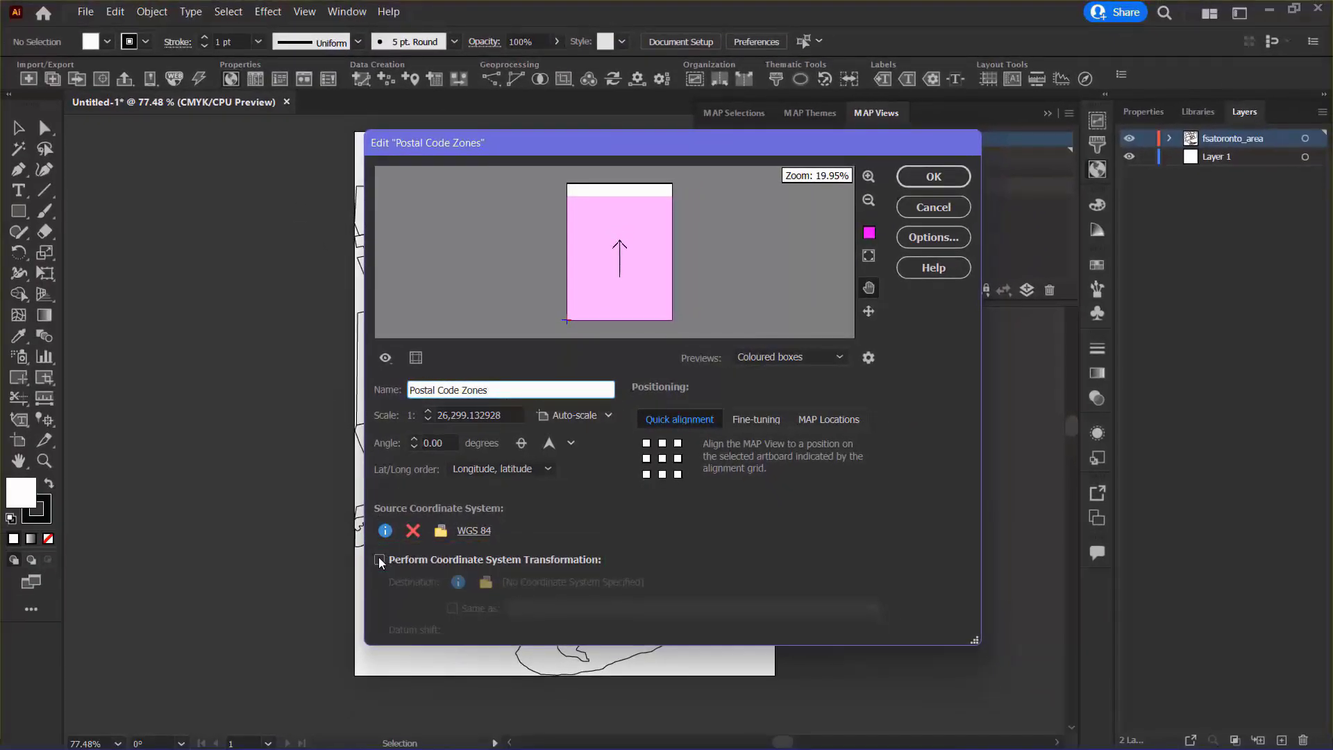
Enable coordinate transformation with NAD83 / UTM zone 17N (Projected > UTM > NAD83) as destination.
left_click(379, 559)
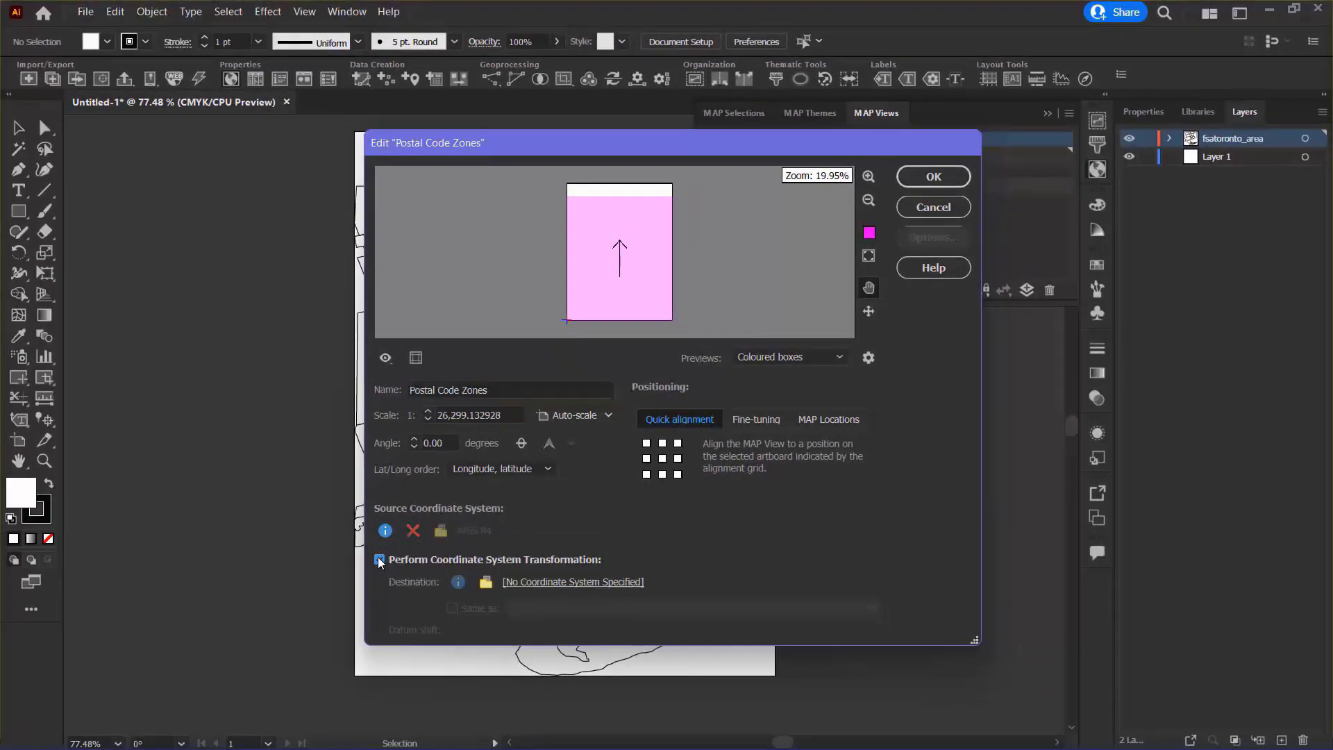
left_click(548, 583)
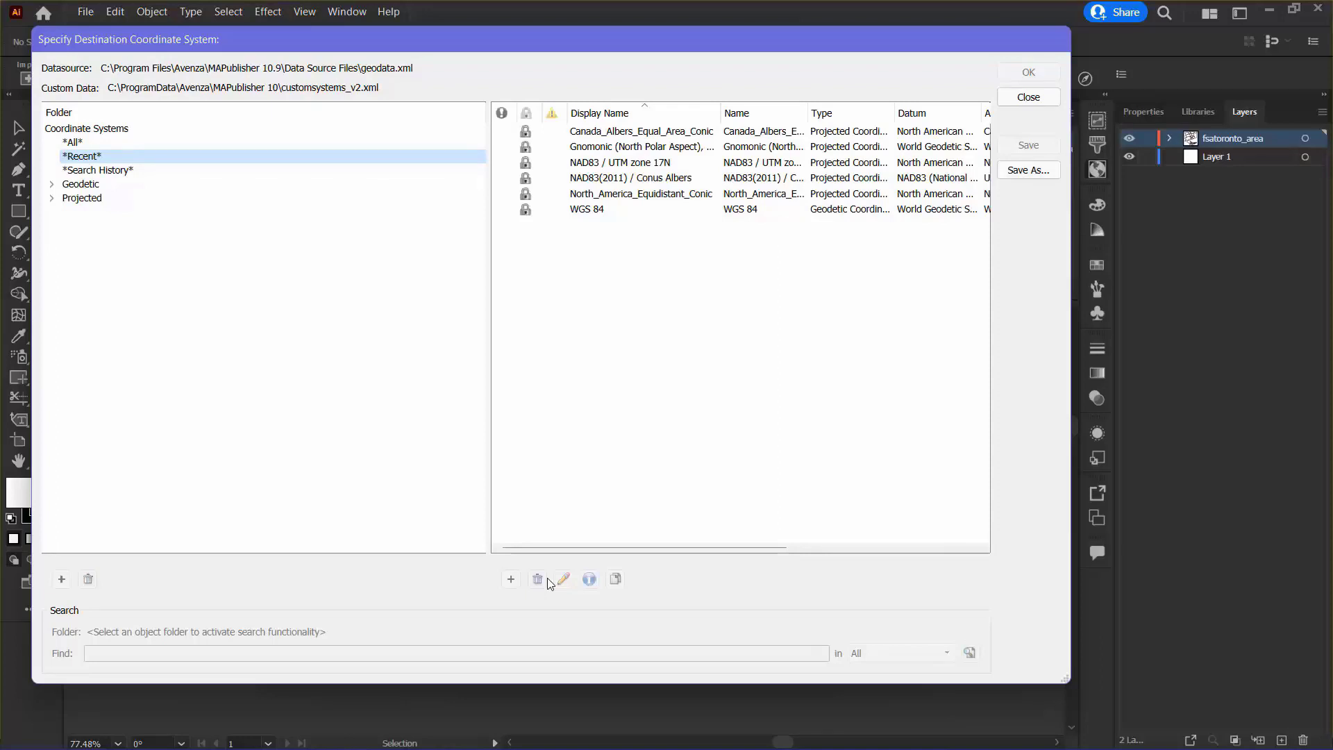
left_click(52, 198)
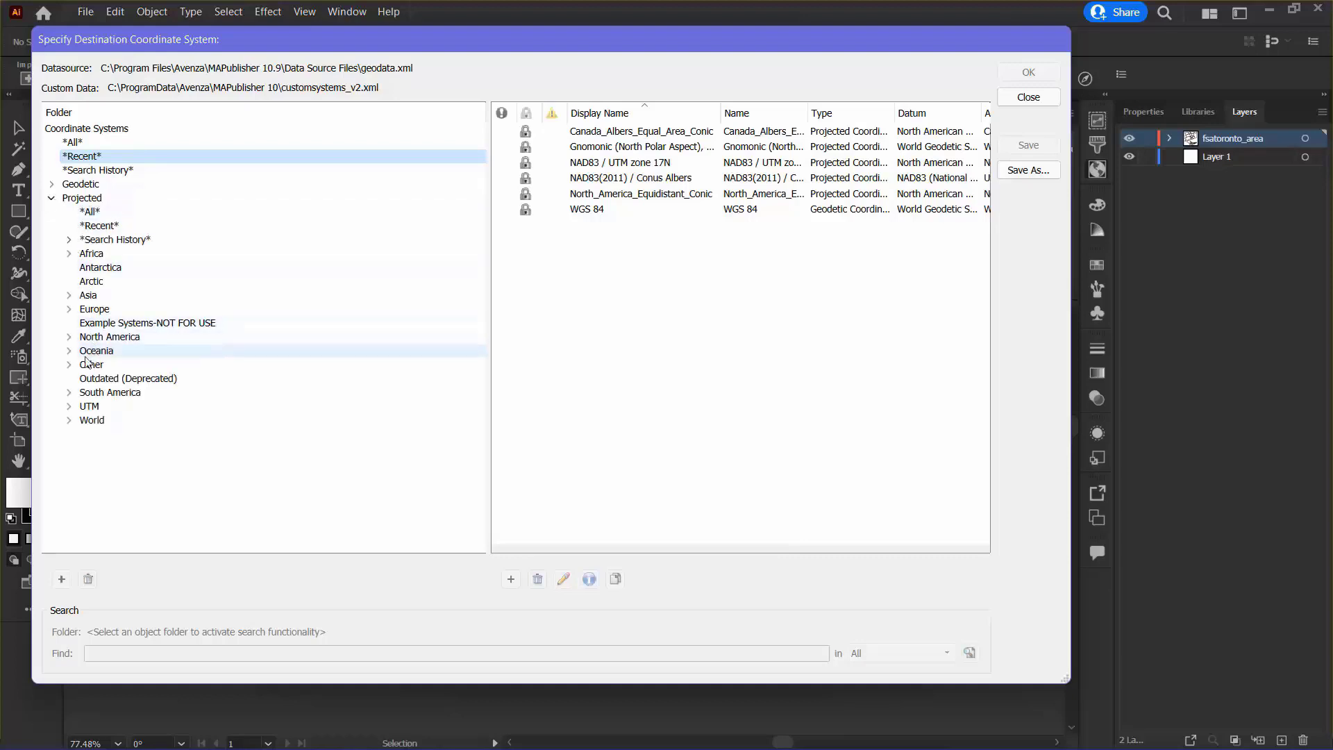
left_click(70, 407)
scroll(184, 271, "down", 20)
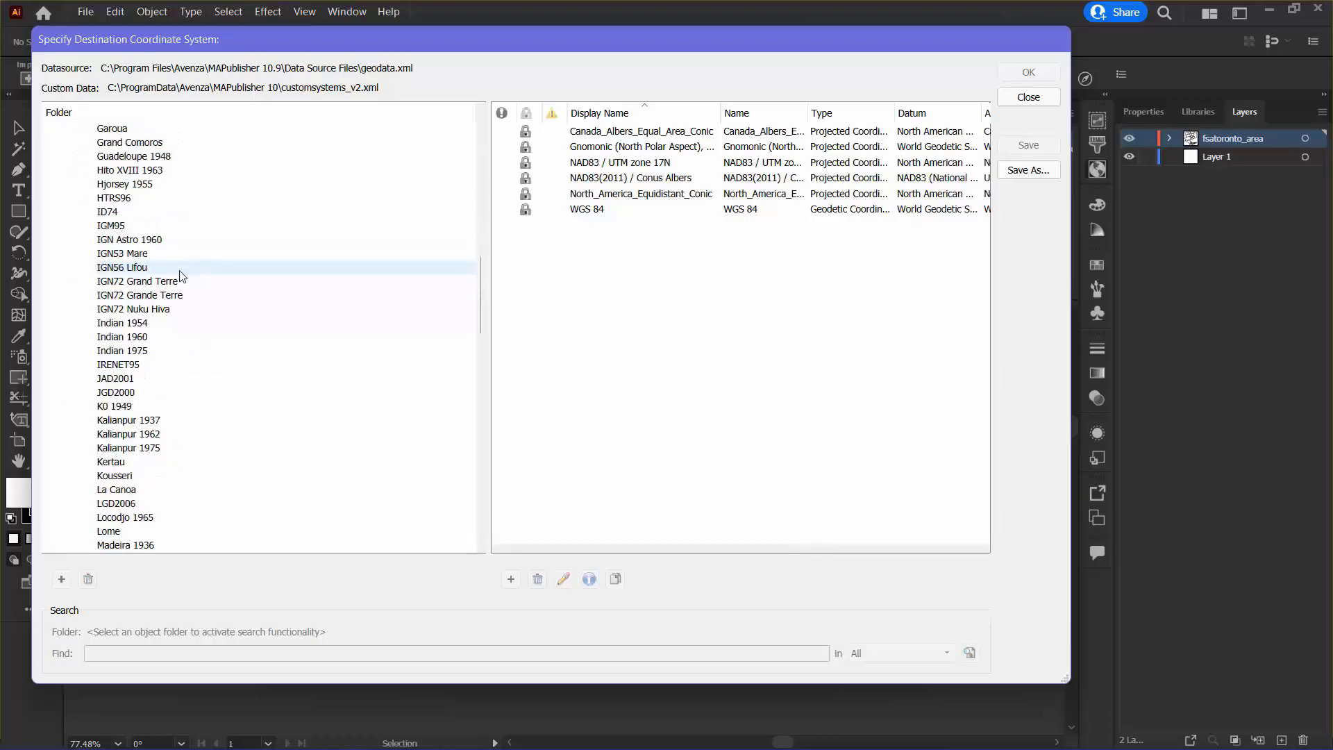
scroll(179, 281, "down", 12)
left_click(111, 337)
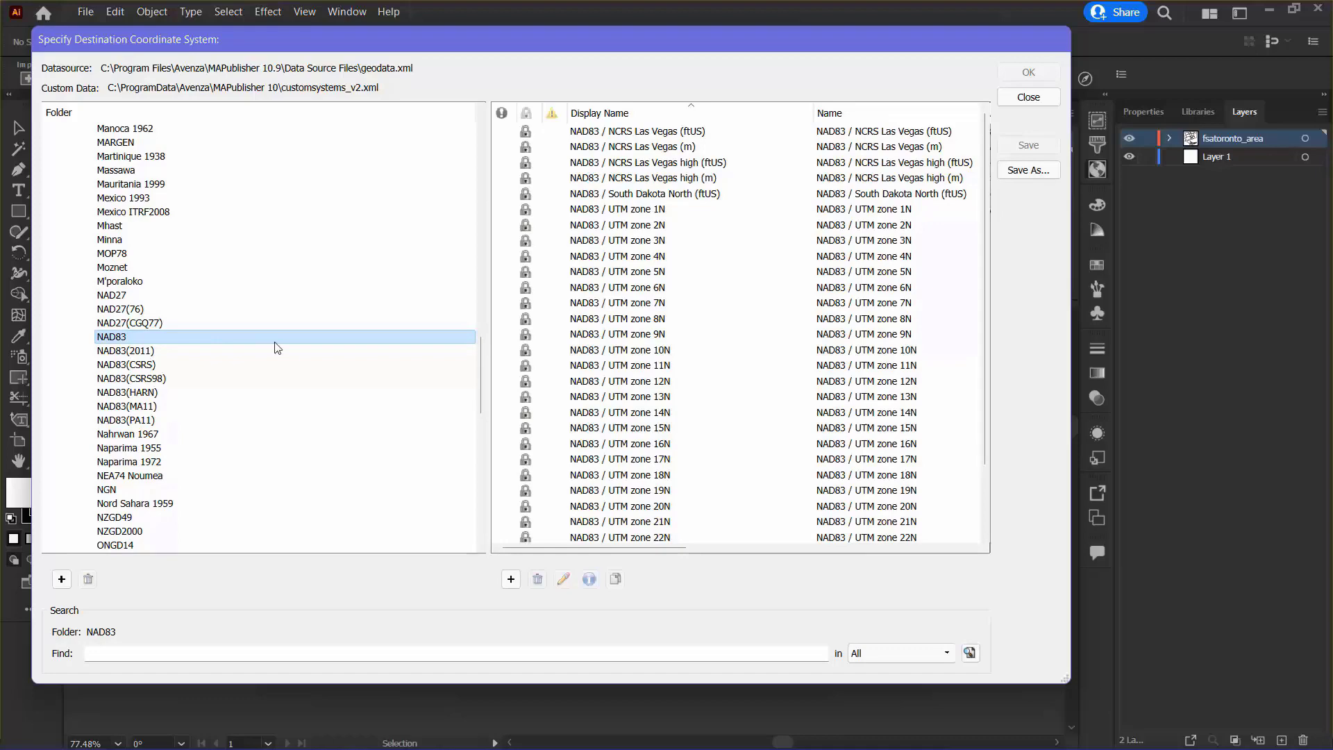
left_click(661, 462)
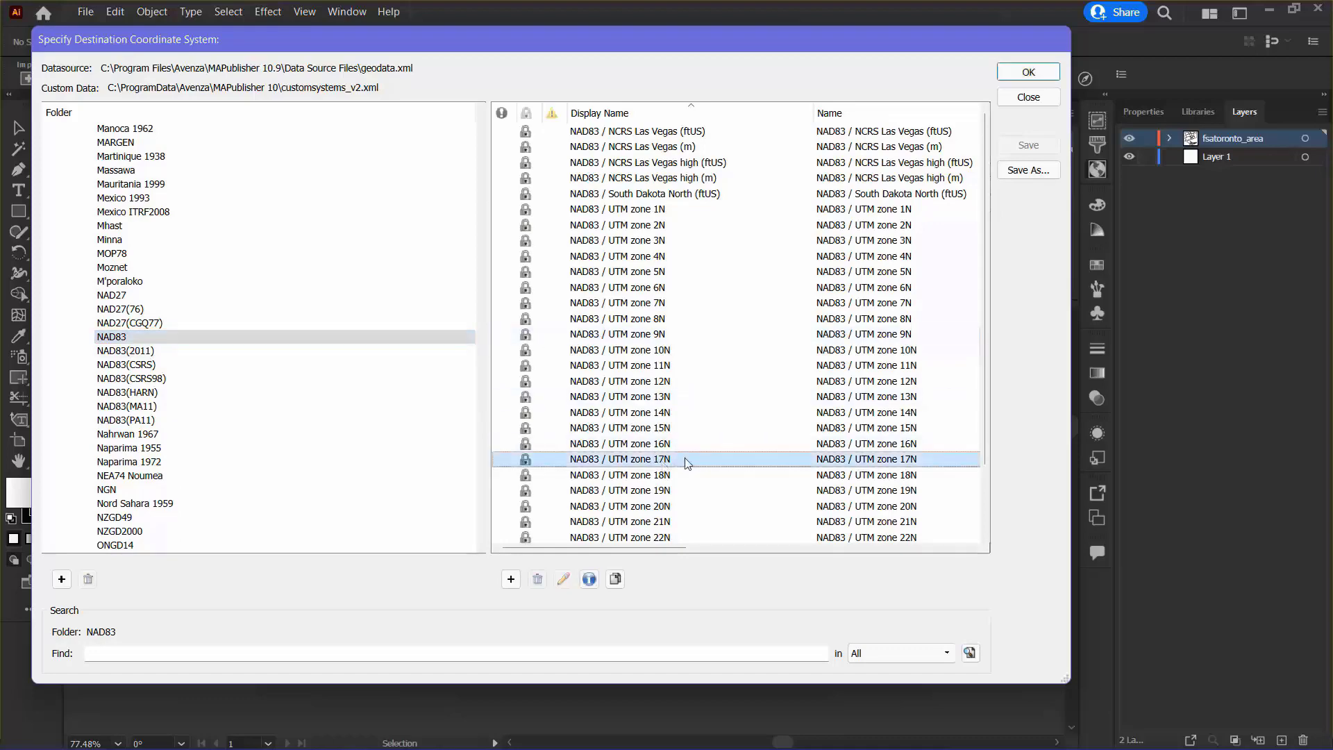
left_click(1028, 72)
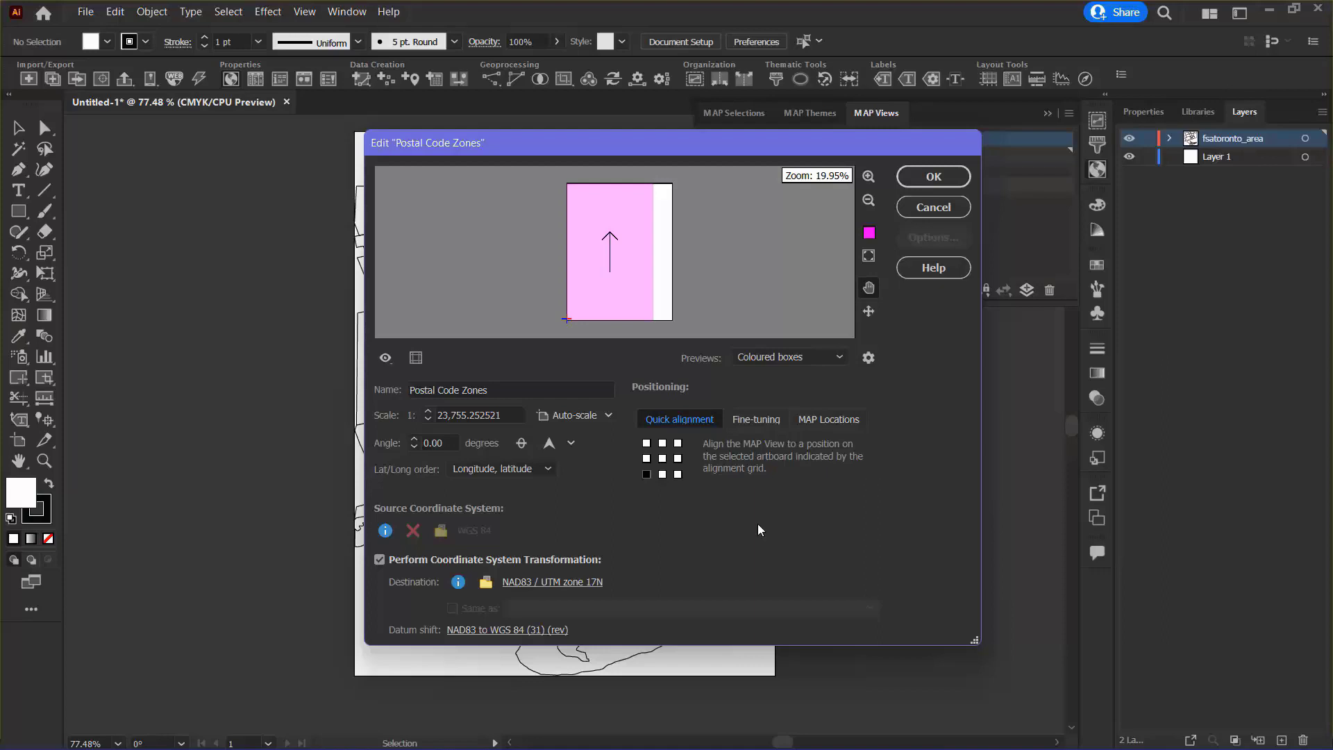
Apply the UTM 17N reprojection, then set the view scale to 35000 and centre it via Quick alignment.
left_click(947, 177)
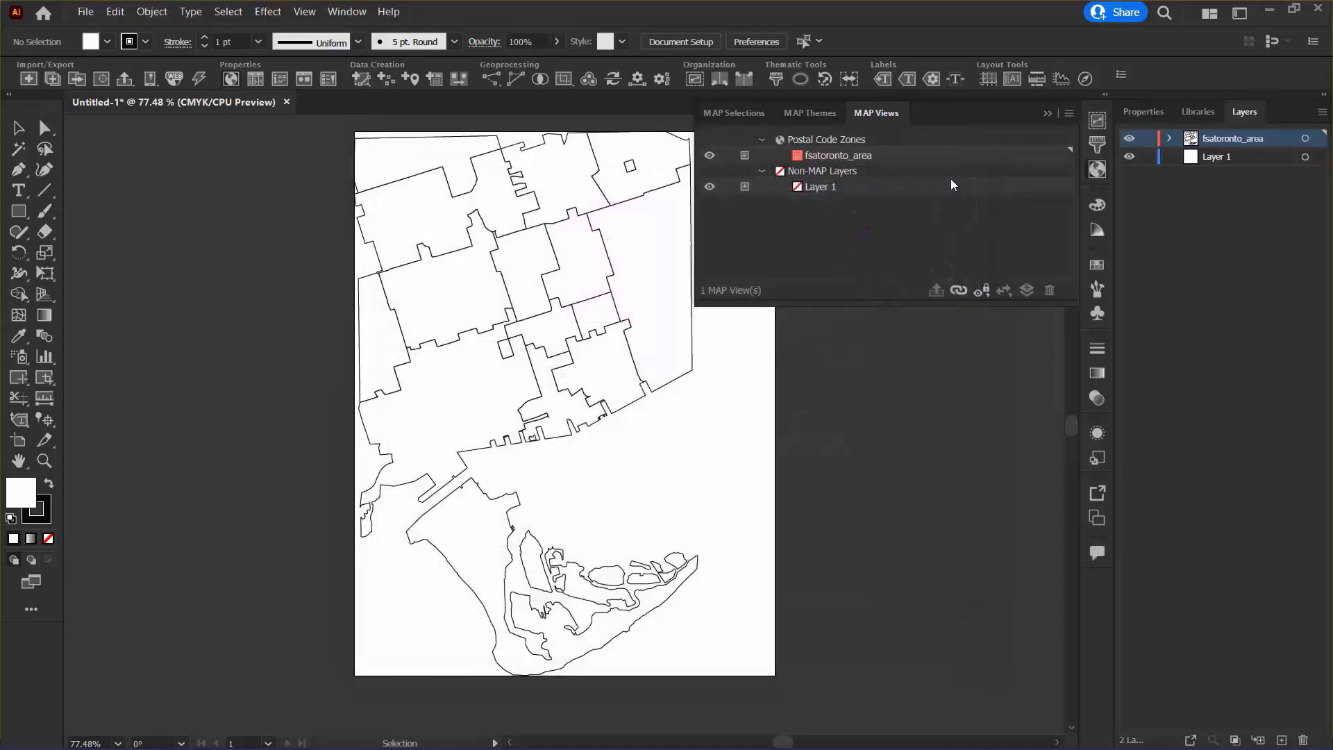
left_click(1047, 113)
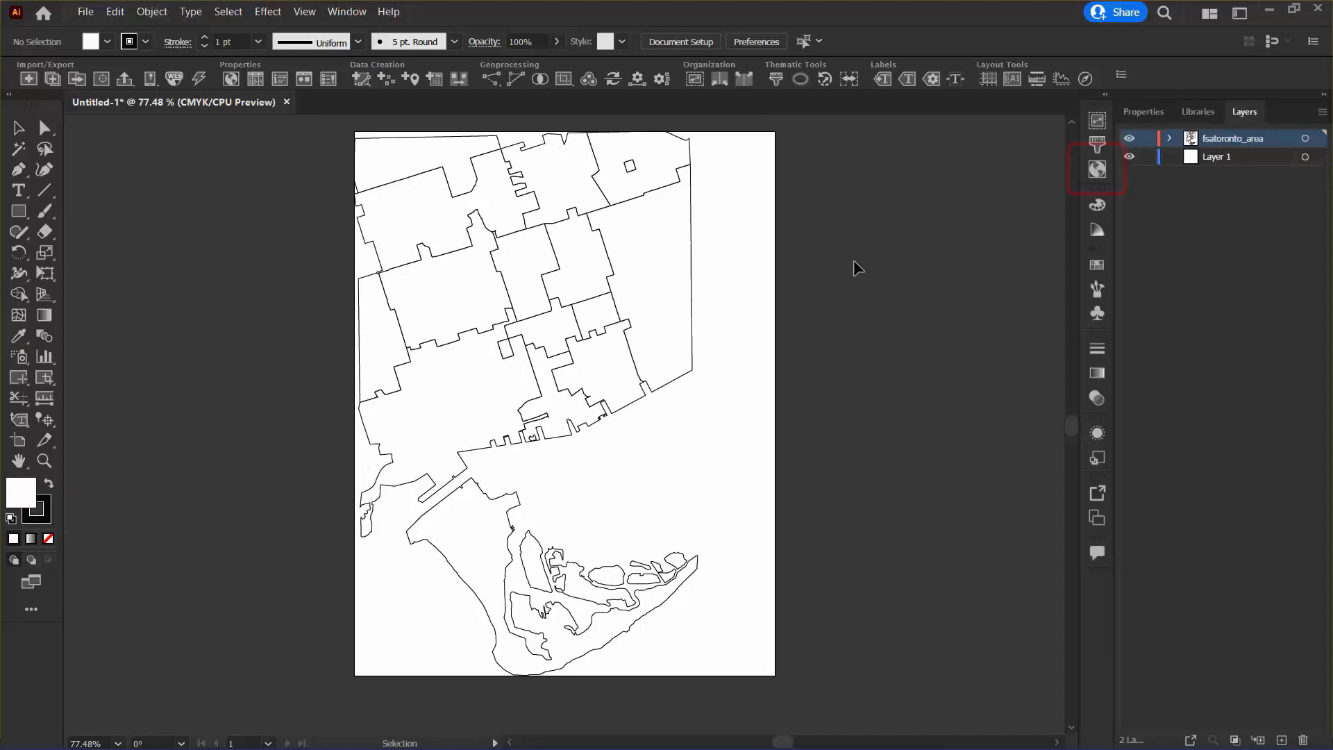
left_click(1101, 170)
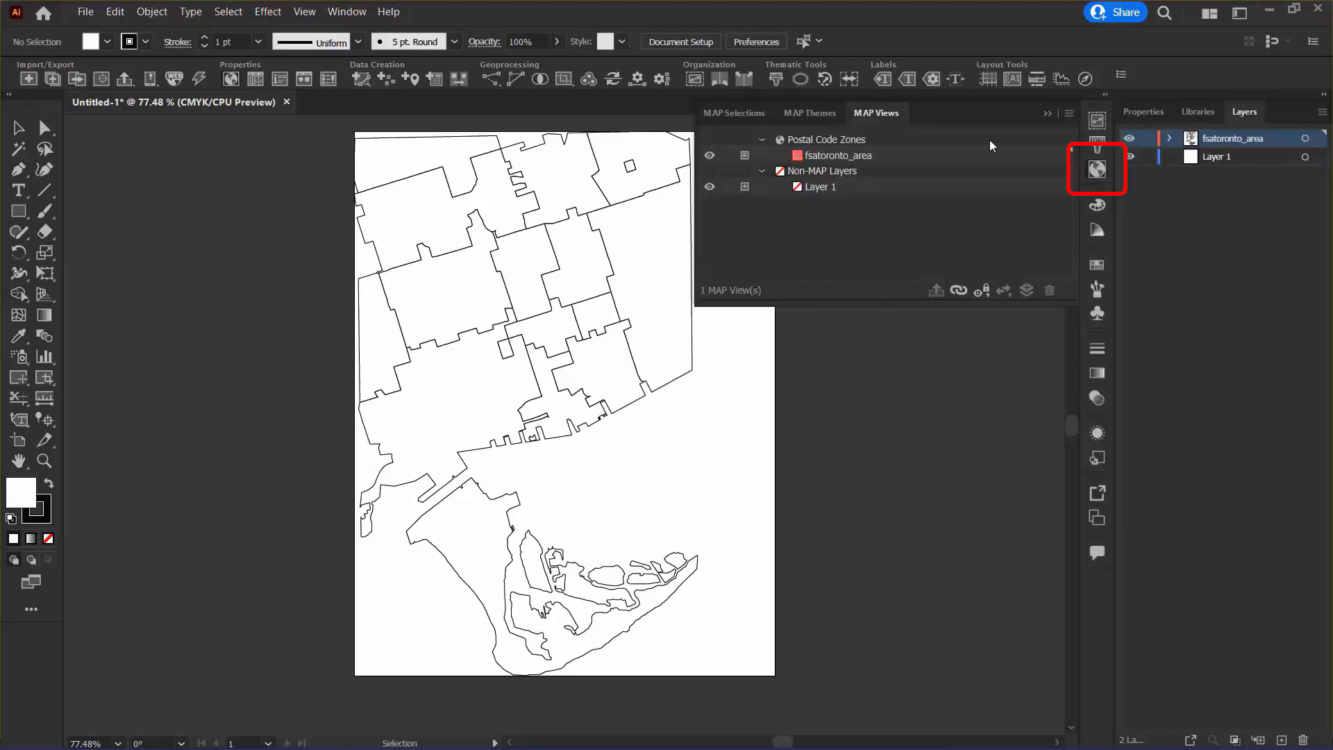
double_click(823, 139)
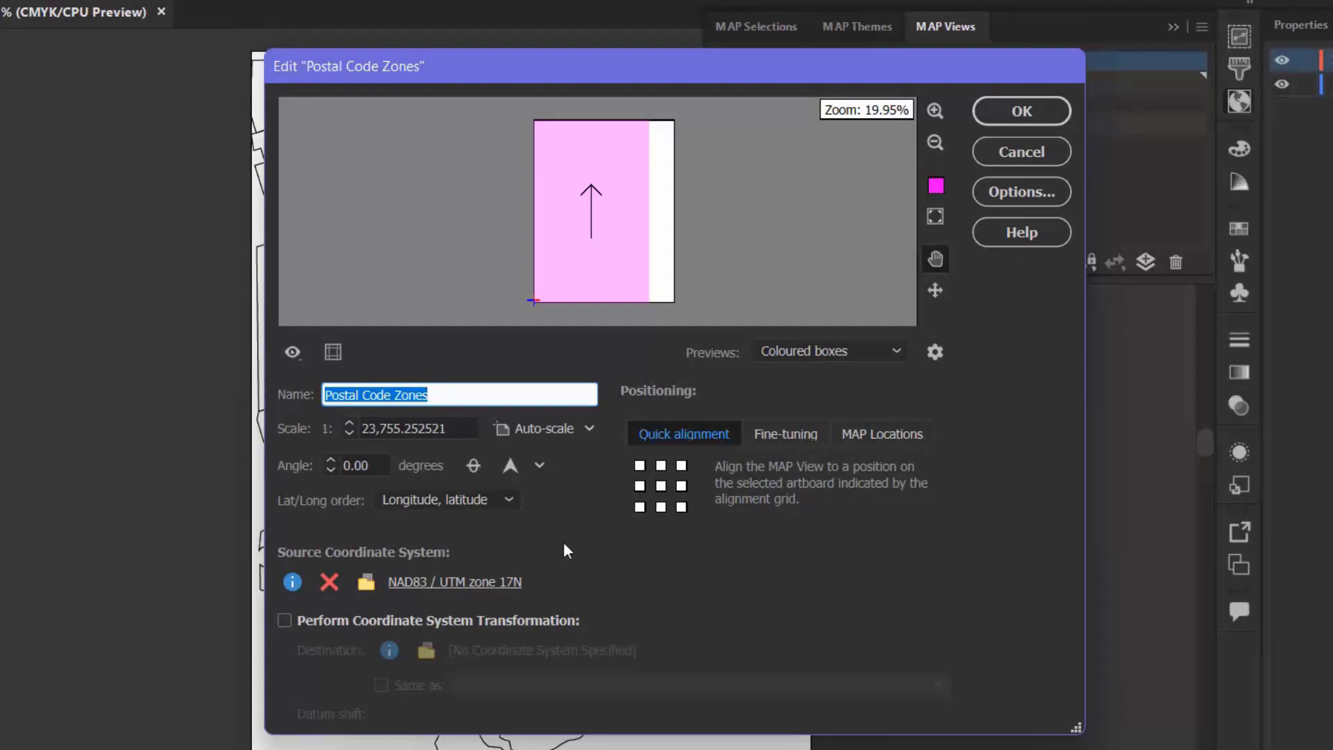
key("Tab")
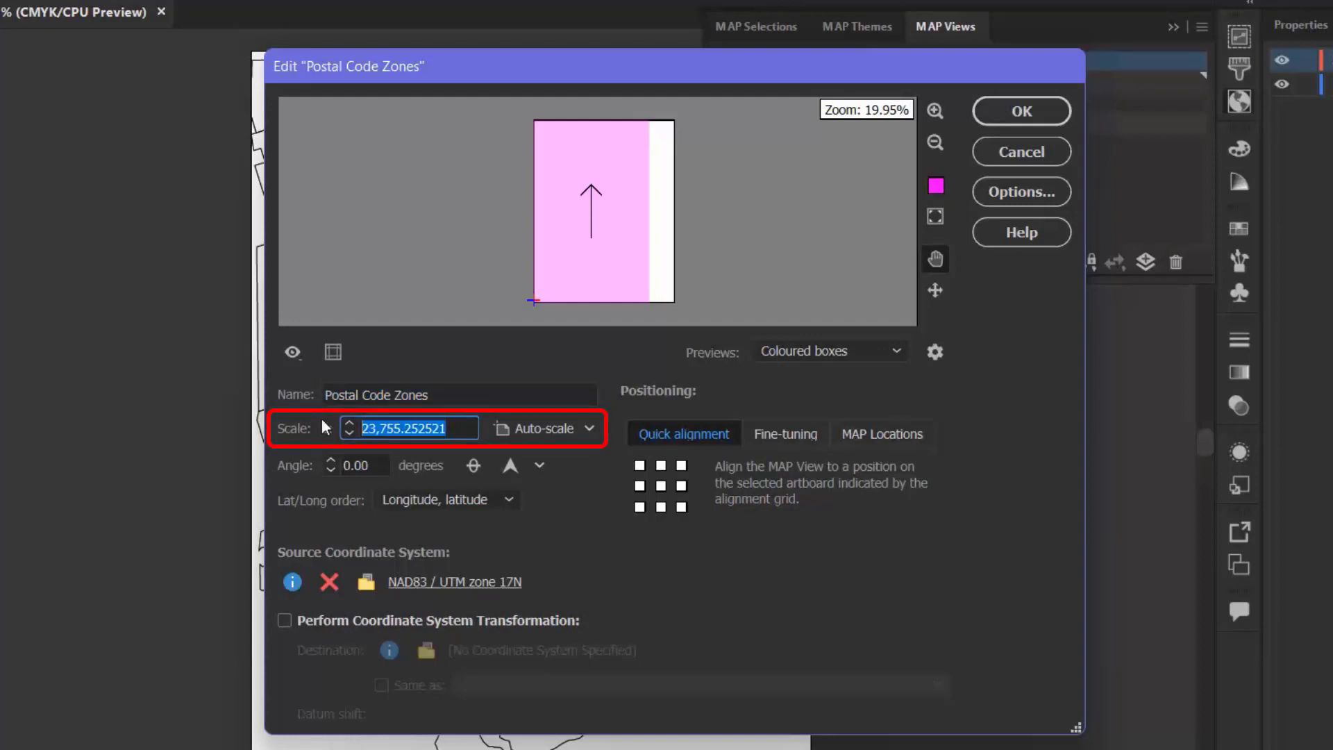
type("35000")
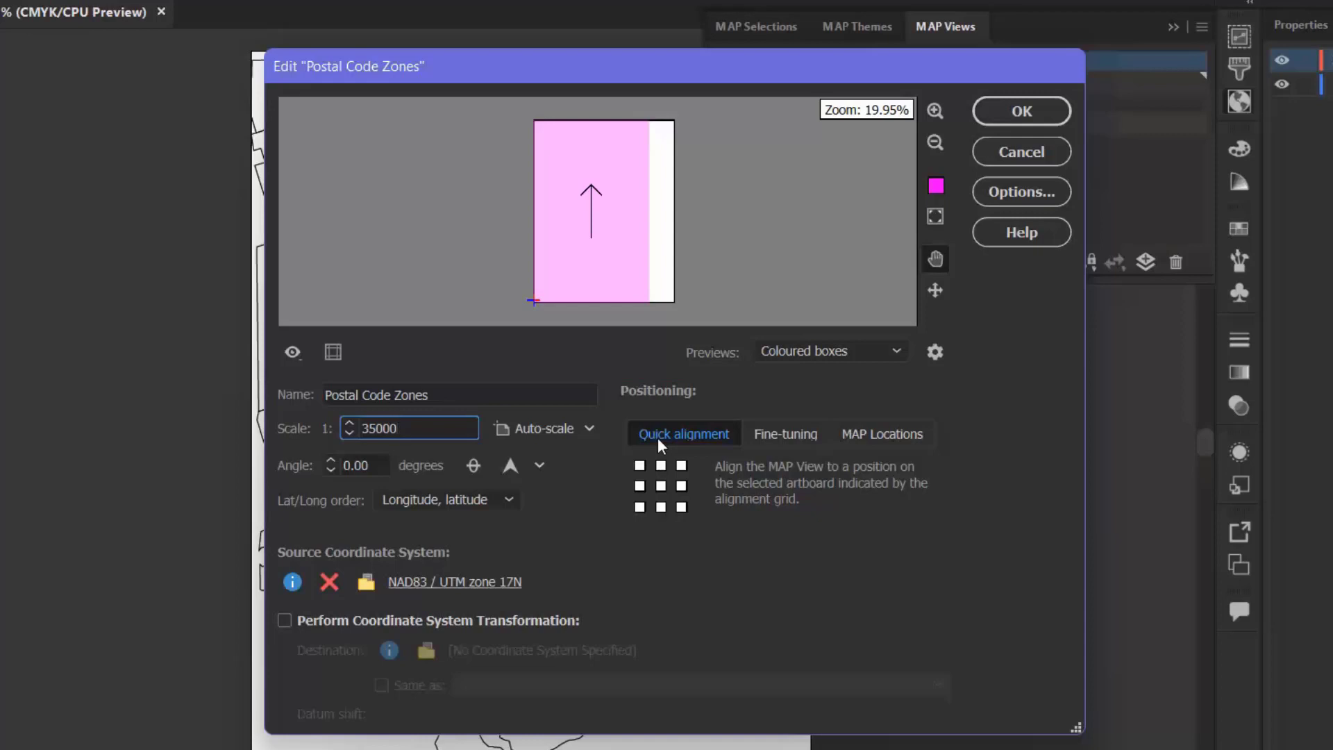
left_click(660, 485)
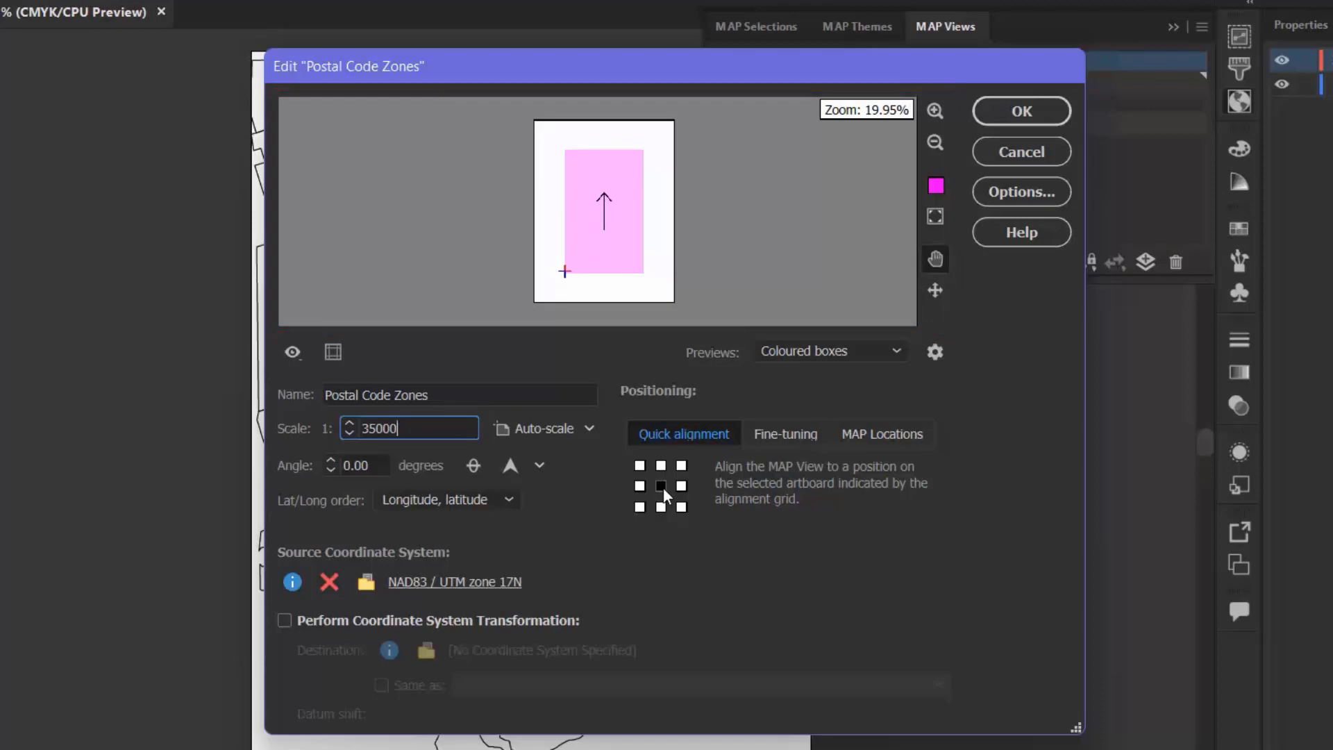
key("Return")
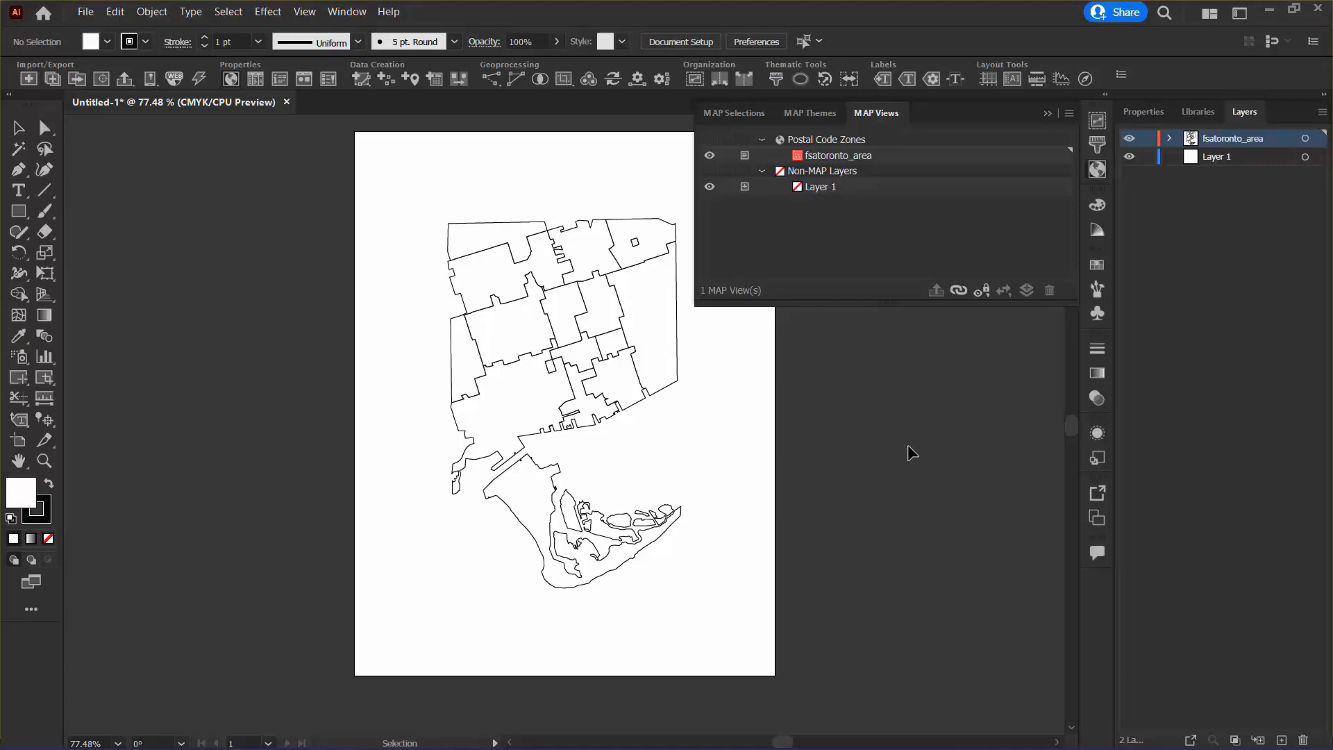
Enter 343 as the Postal Code Zones view angle and apply it.
double_click(810, 140)
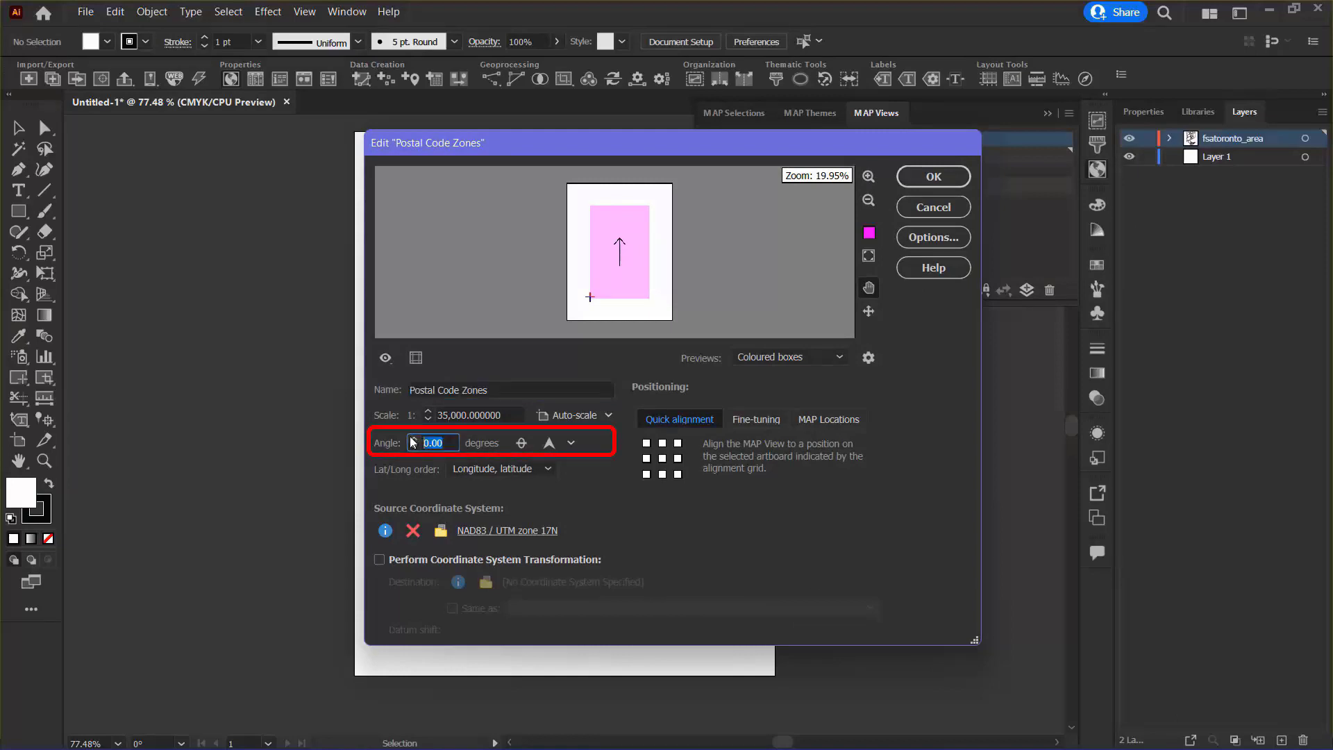
type("343")
left_click(927, 182)
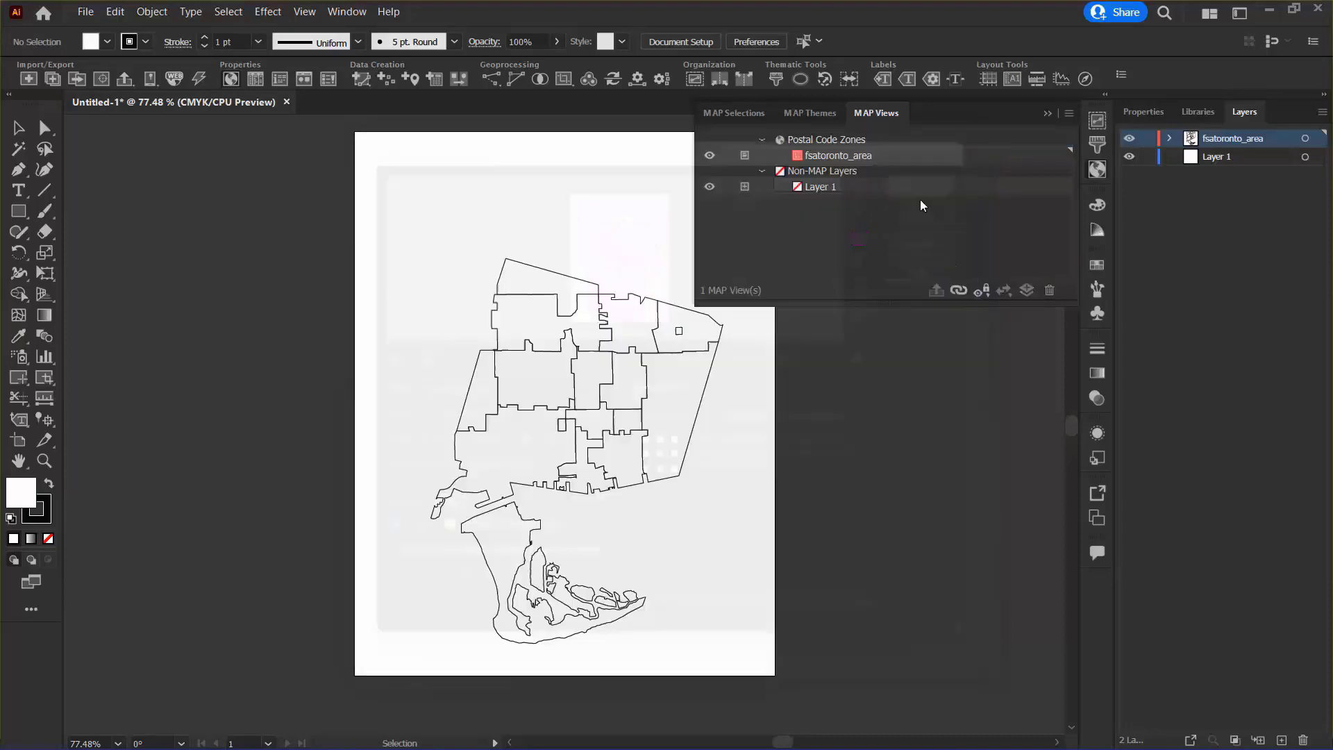